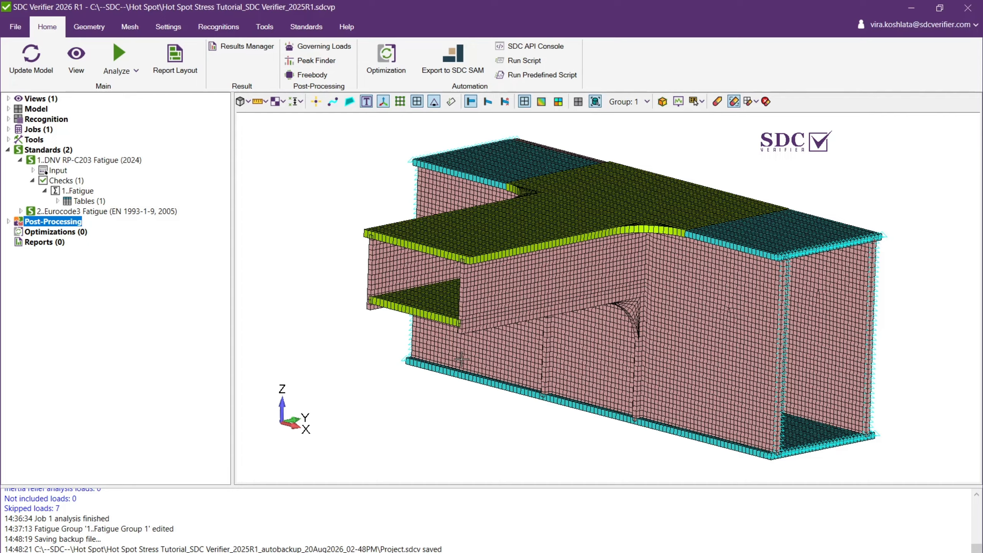
Step: Expand the post-processing tools in the project tree and select the peak finders
{"action": "left_click", "coordinate": [8, 222]}
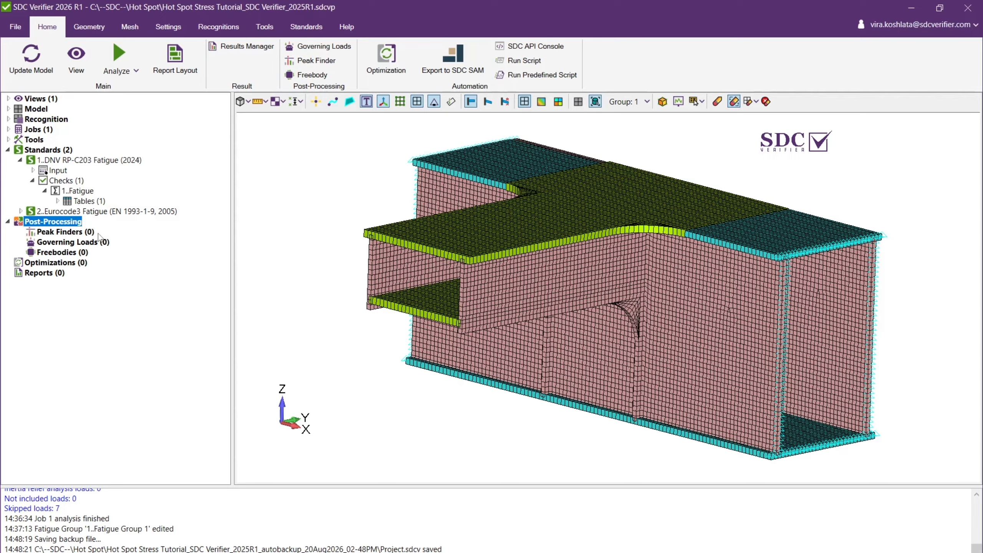
{"action": "left_click", "coordinate": [58, 234]}
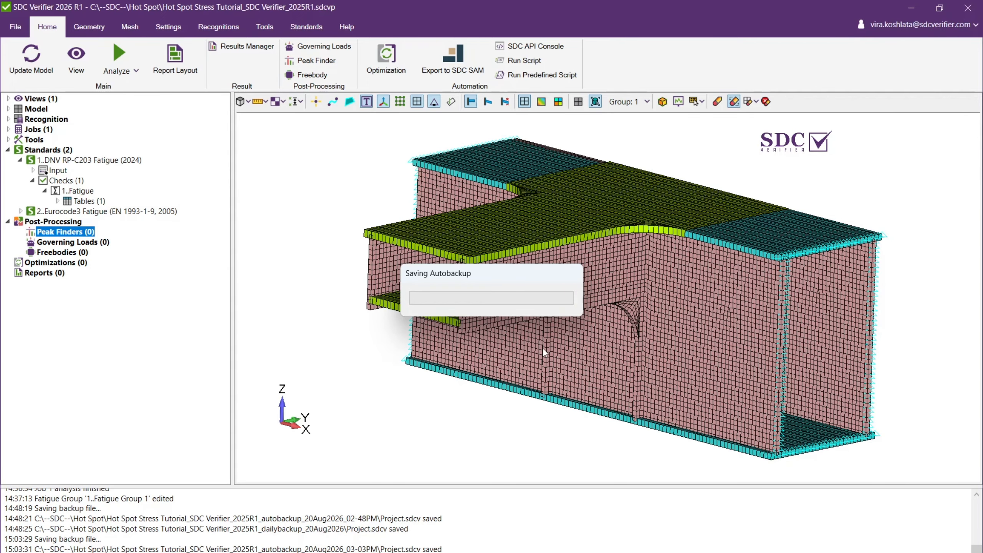
{"action": "mouse_move", "coordinate": [544, 350]}
{"action": "middle_mouse_down"}
{"action": "mouse_move", "coordinate": [548, 323]}
{"action": "mouse_move", "coordinate": [540, 332]}
{"action": "mouse_move", "coordinate": [546, 354]}
{"action": "mouse_move", "coordinate": [532, 366]}
{"action": "mouse_move", "coordinate": [528, 349]}
{"action": "mouse_move", "coordinate": [538, 346]}
{"action": "middle_mouse_up"}
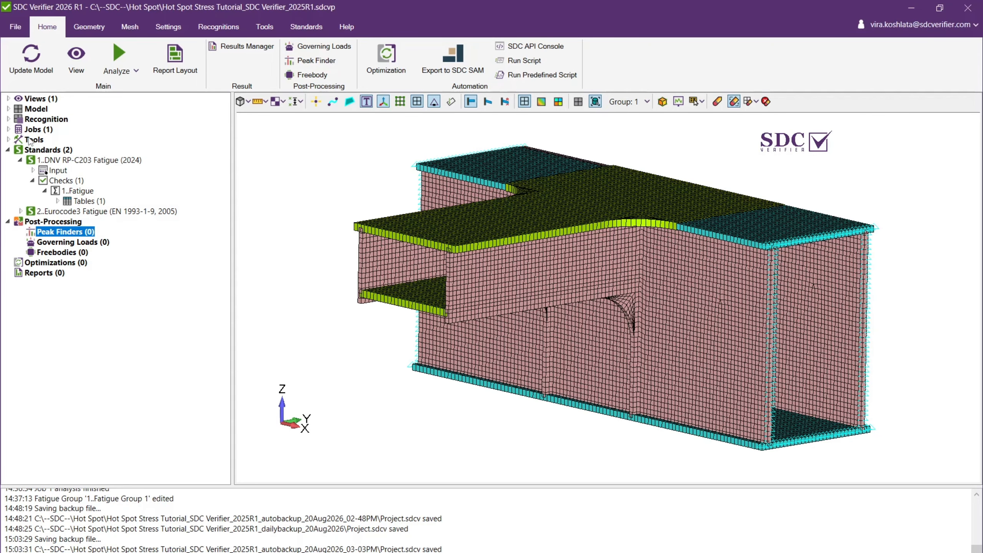
Step: Review the load items and cycles of Fatigue Group 1 in Job 1
{"action": "left_click", "coordinate": [8, 129]}
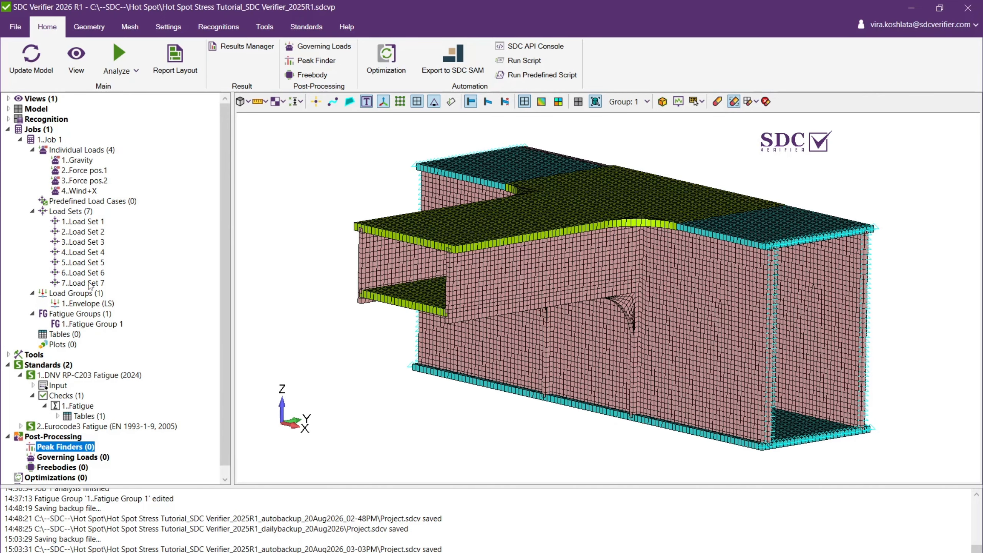
{"action": "left_click", "coordinate": [82, 325]}
{"action": "right_click", "coordinate": [82, 325]}
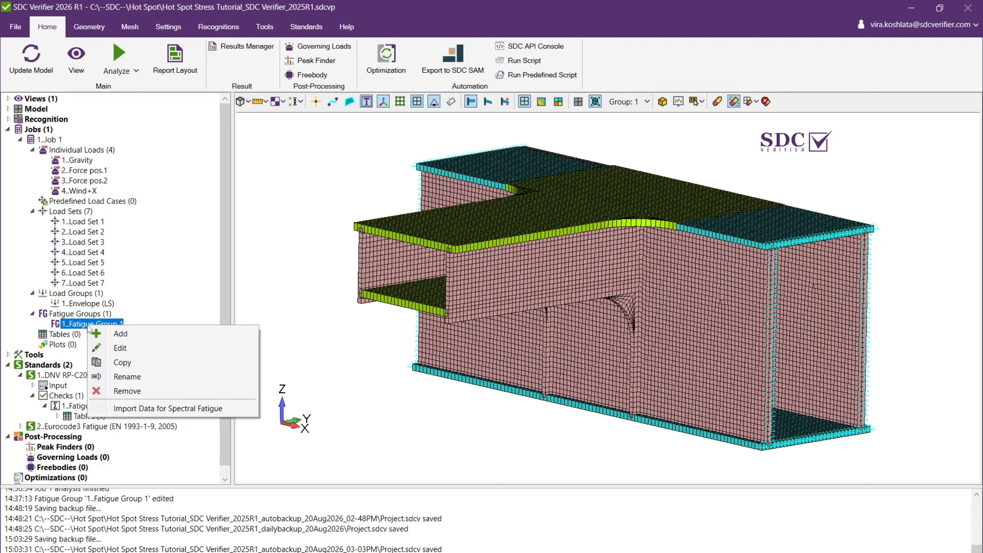
{"action": "left_click", "coordinate": [152, 346]}
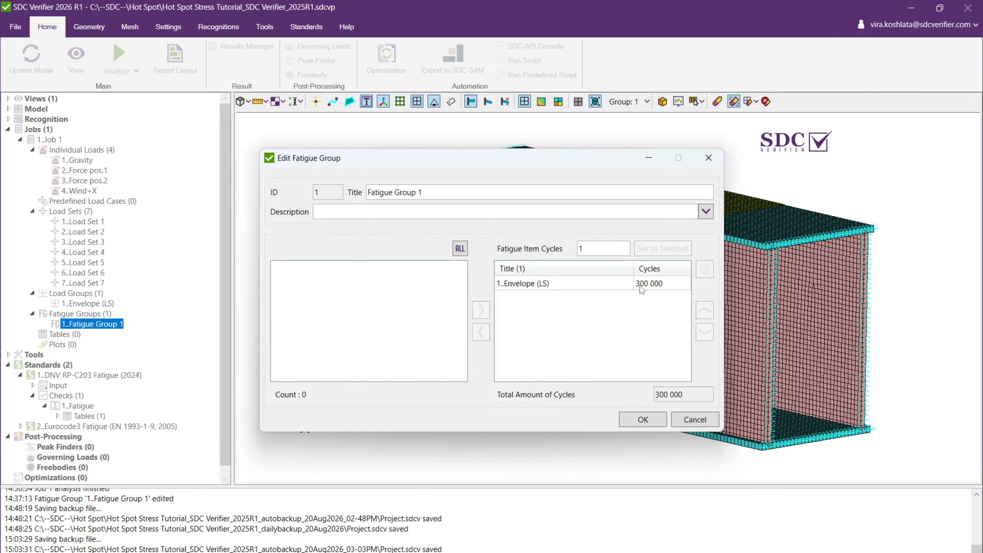
{"action": "left_click", "coordinate": [646, 423]}
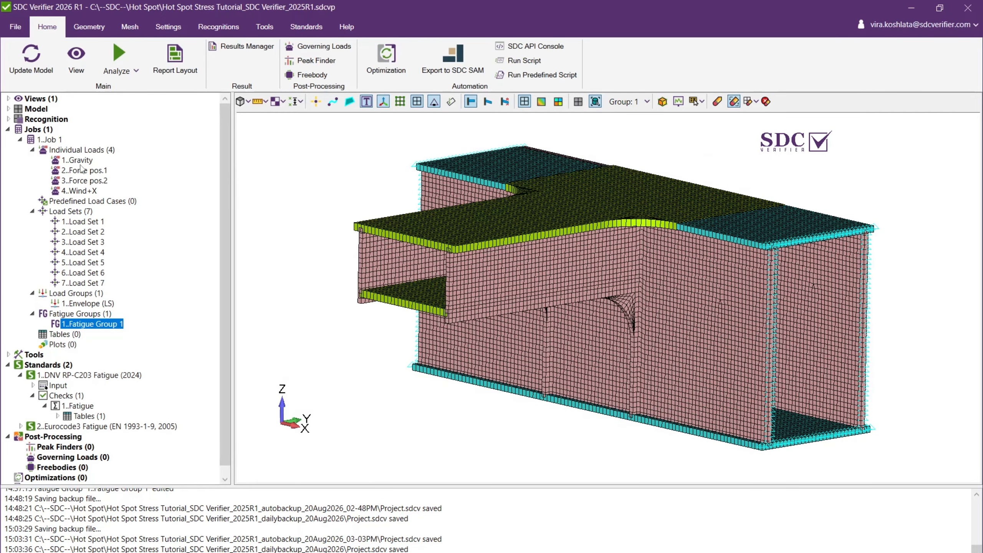
{"action": "left_click", "coordinate": [20, 141]}
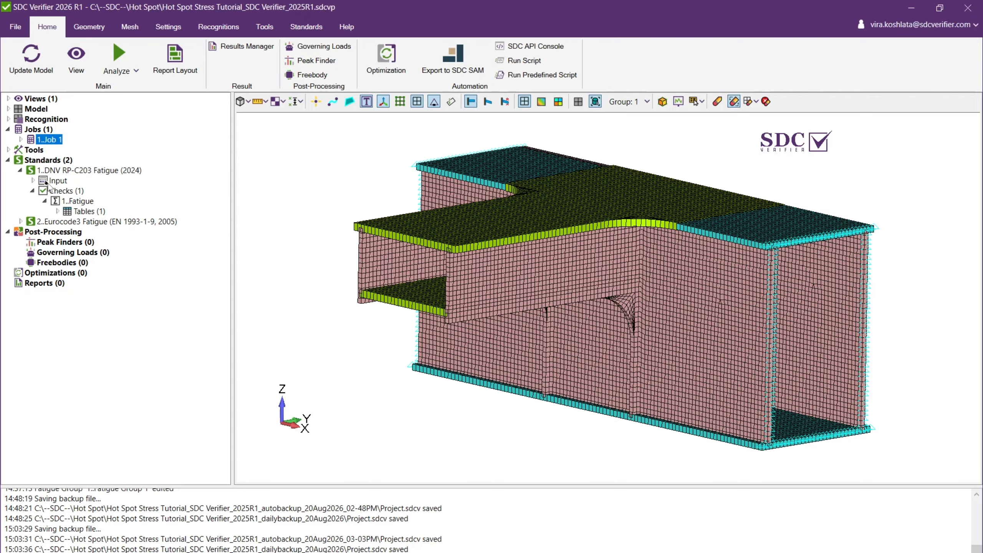
Step: Create a criteria plot of overall Damage root 5 from the DNV RP-C203 Fatigue check for Fatigue Group 1
{"action": "right_click", "coordinate": [81, 201]}
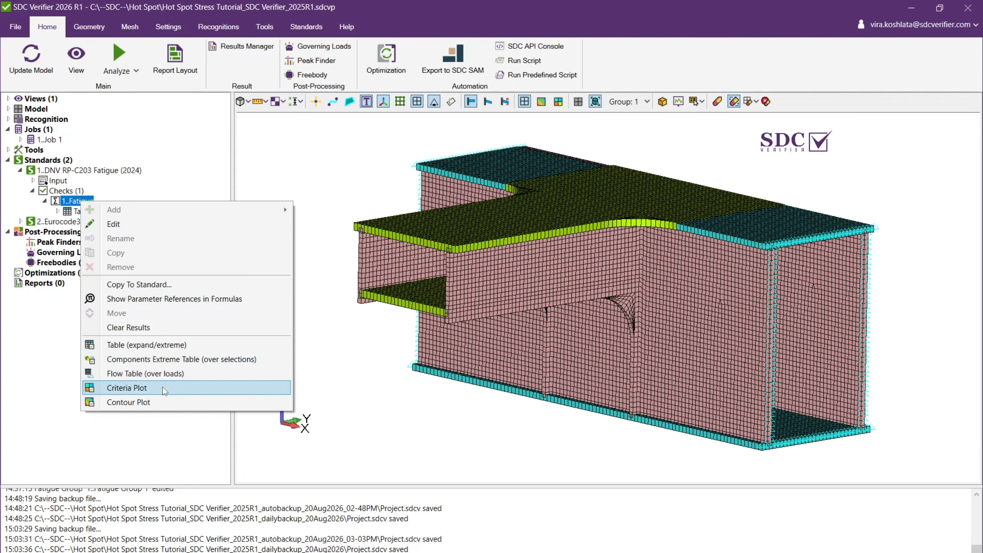
{"action": "left_click", "coordinate": [163, 387]}
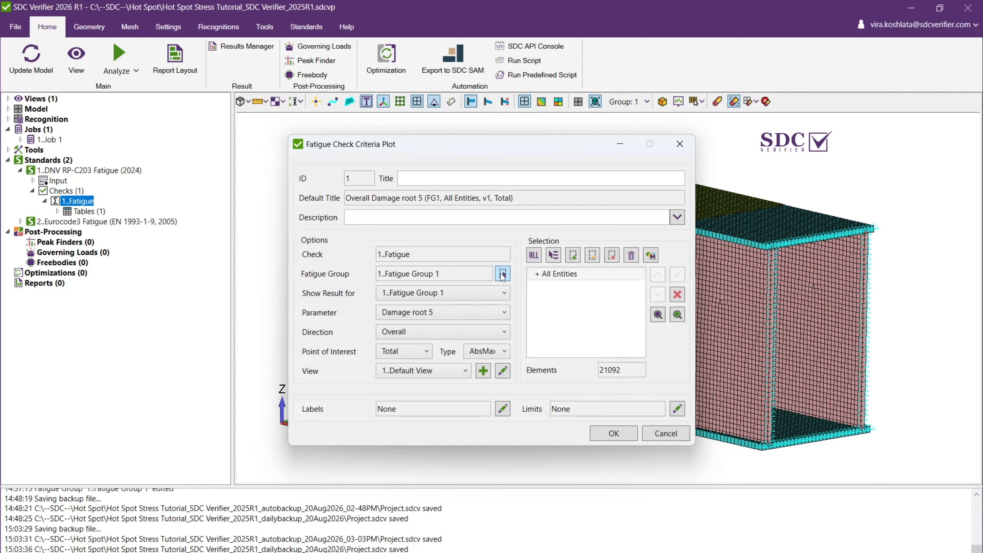
{"action": "left_click", "coordinate": [501, 274]}
{"action": "left_click", "coordinate": [635, 432]}
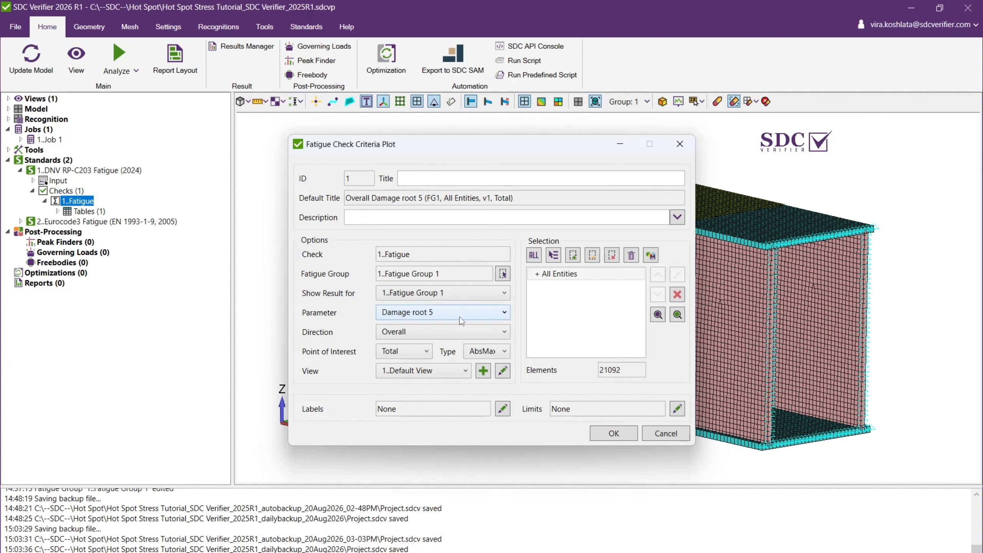
{"action": "left_click", "coordinate": [612, 434]}
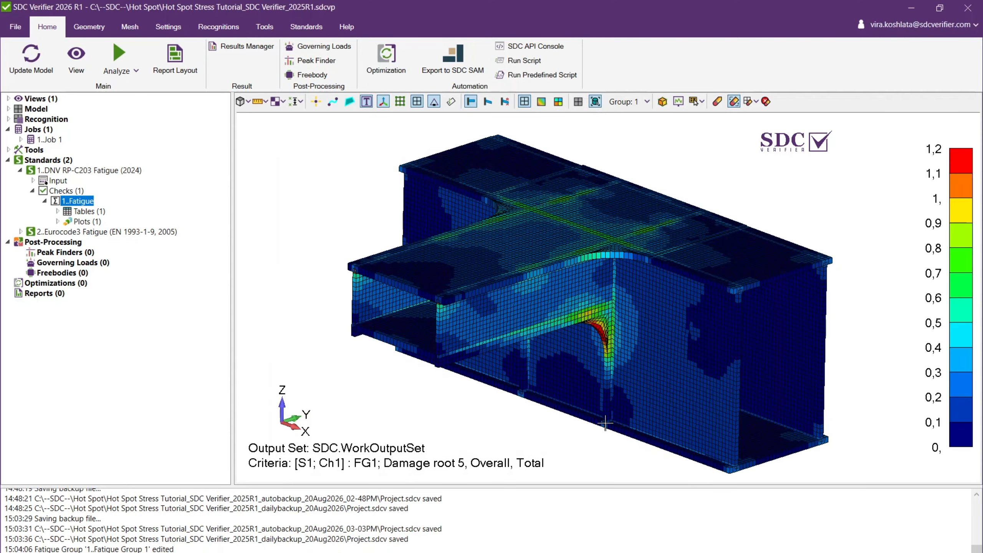
{"action": "middle_click_drag", "start_coordinate": [605, 423], "coordinate": [604, 399]}
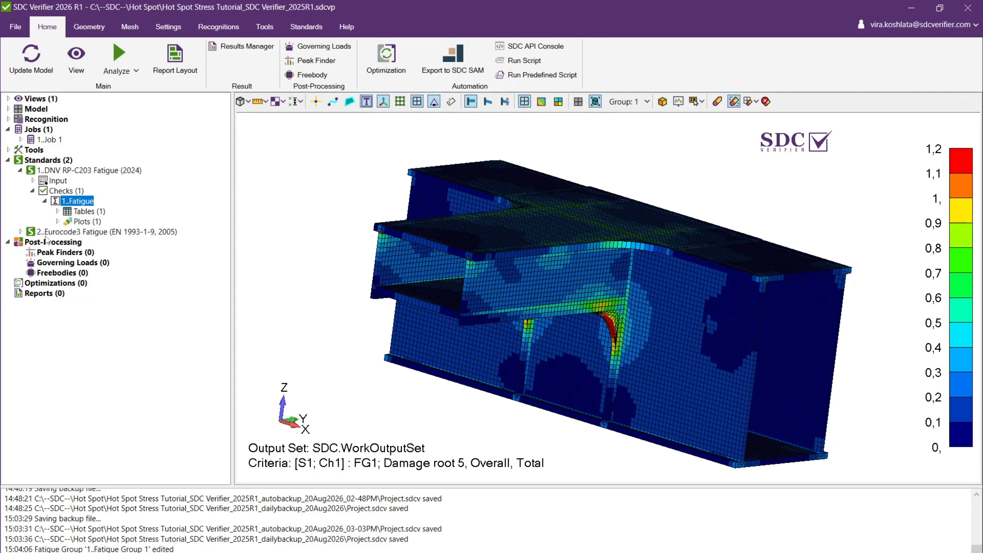
Step: Add a new peak finder titled "Damage Root 5"
{"action": "left_click", "coordinate": [63, 253]}
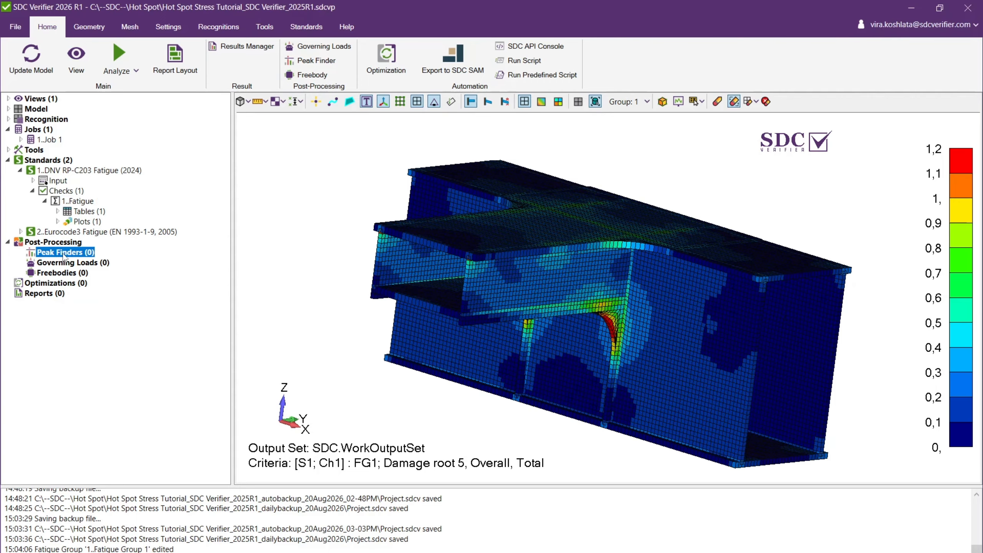
{"action": "right_click", "coordinate": [63, 257]}
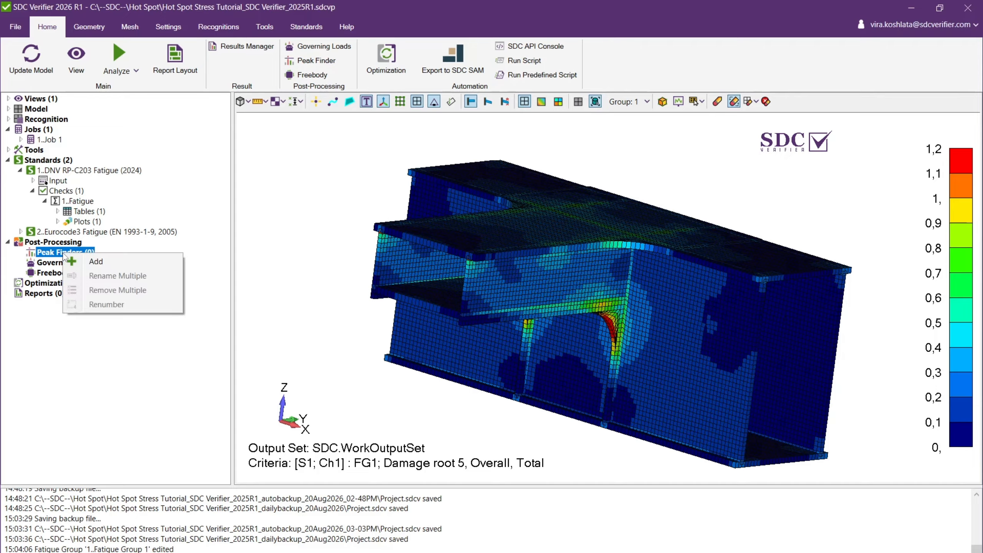
{"action": "left_click", "coordinate": [112, 262]}
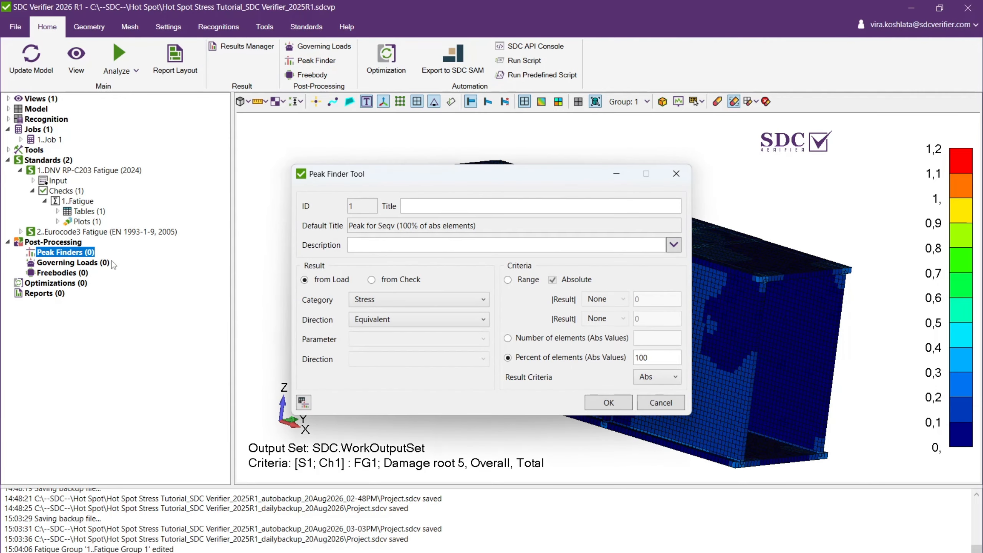
{"action": "left_click", "coordinate": [432, 205]}
{"action": "type", "text": "Damage Root 5"}
Step: Try the load-based Stress category and direction options with the range and number-of-elements criteria for the peak finder
{"action": "left_click", "coordinate": [482, 300]}
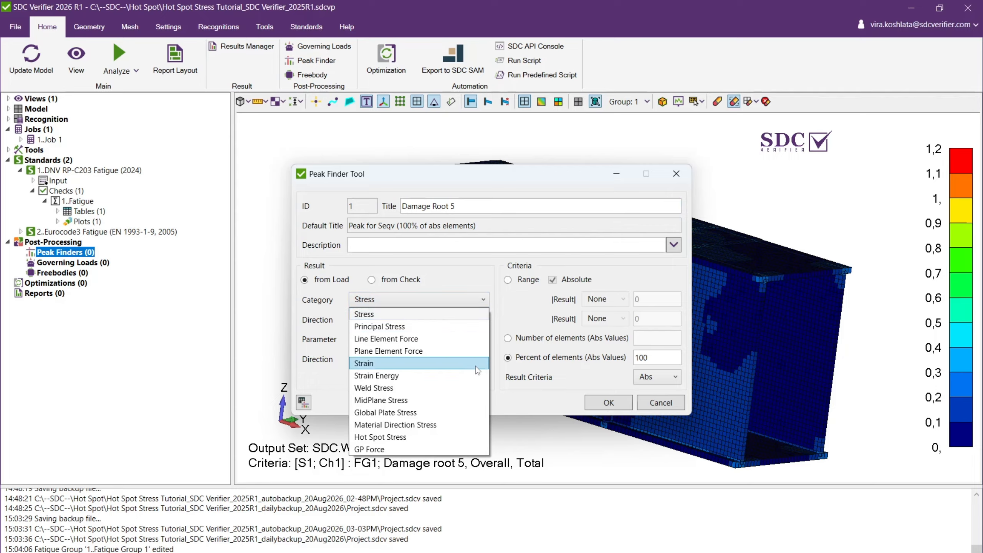
{"action": "left_click", "coordinate": [484, 314]}
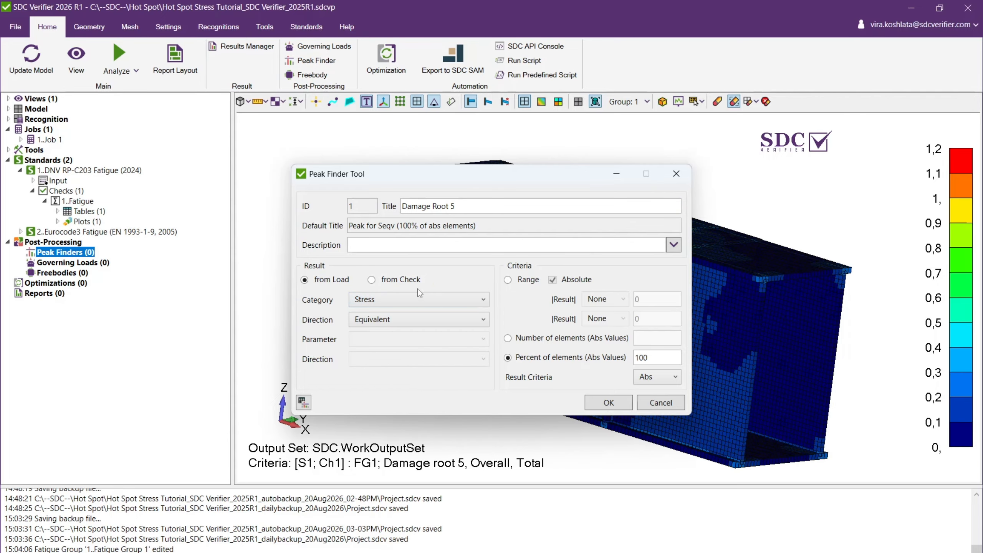
{"action": "left_click", "coordinate": [483, 320]}
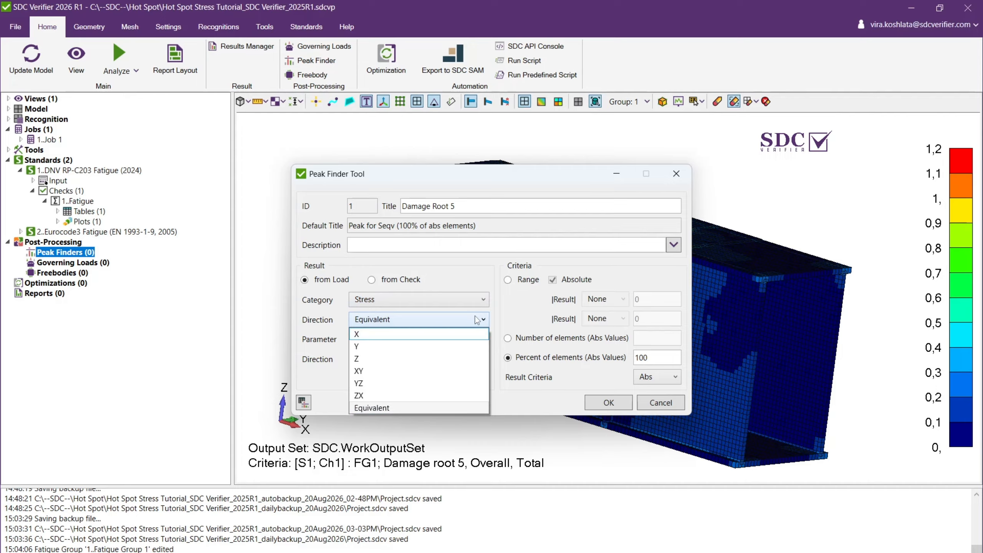
{"action": "left_click", "coordinate": [482, 320]}
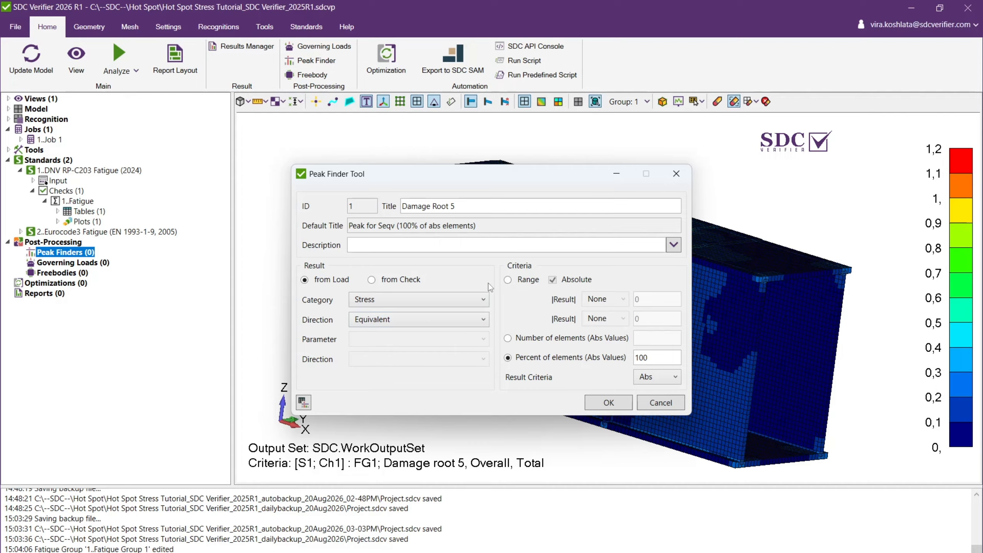
{"action": "left_click", "coordinate": [509, 280]}
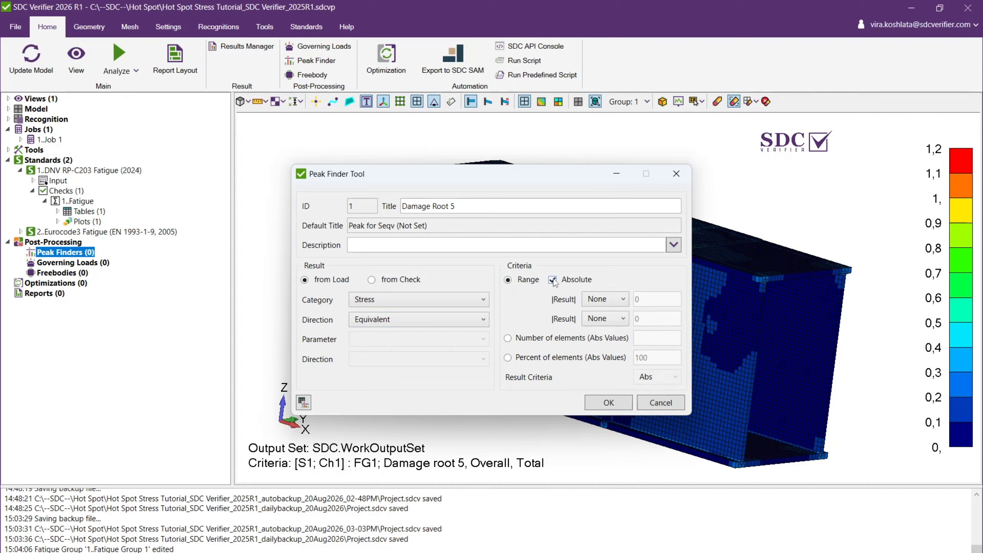
{"action": "left_click", "coordinate": [508, 338]}
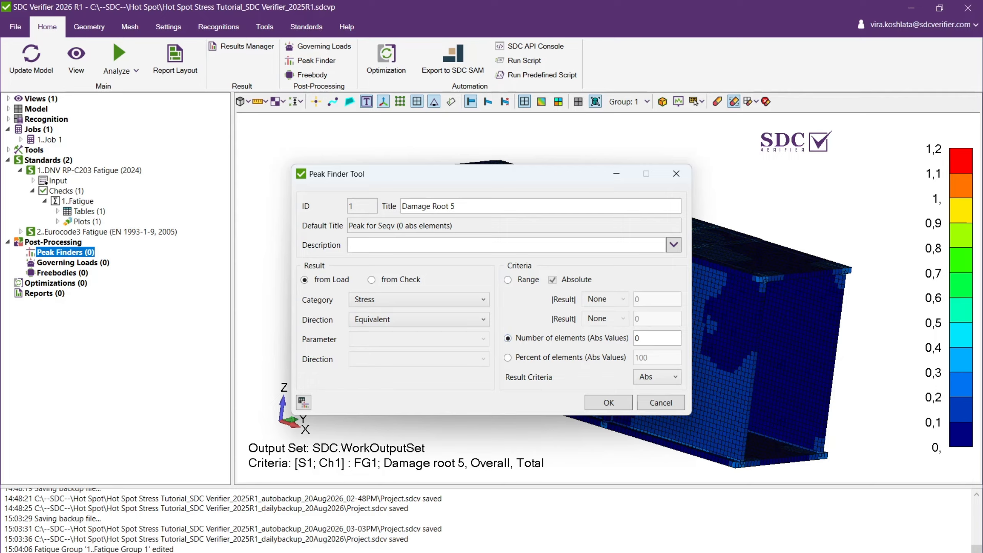
Step: Base the peak finder on a check result, using the DNV RP-C203 Fatigue (2024) standard
{"action": "left_click", "coordinate": [372, 280]}
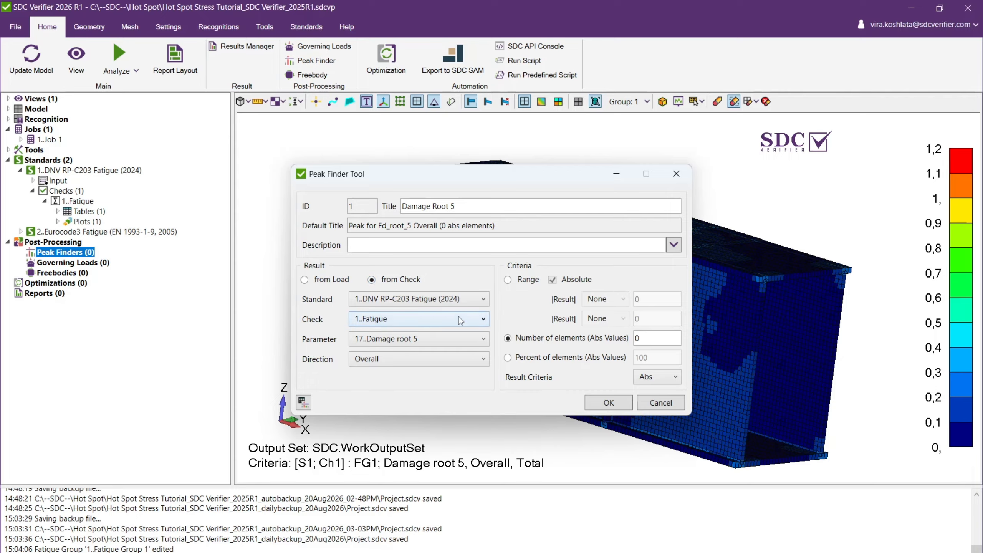
{"action": "left_click", "coordinate": [480, 299]}
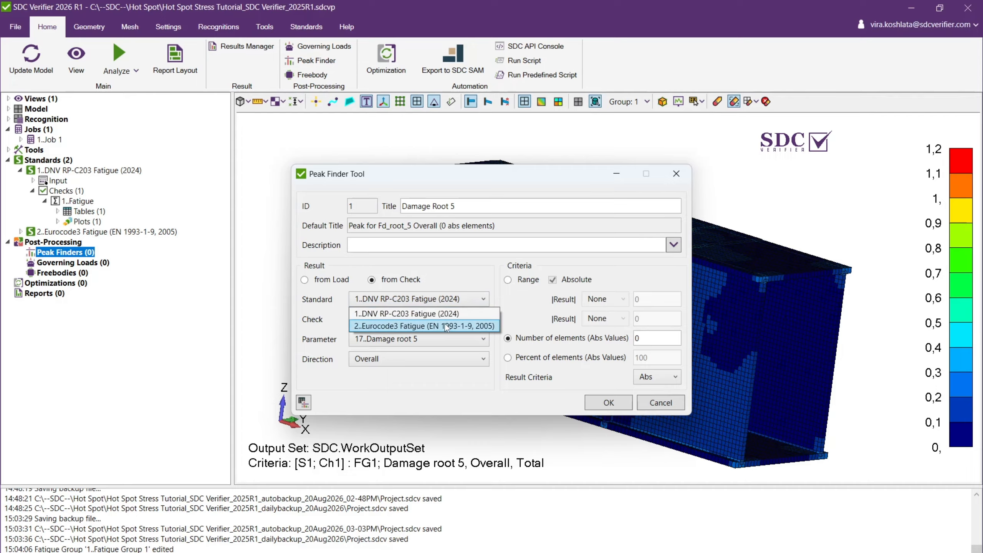
{"action": "left_click", "coordinate": [466, 315]}
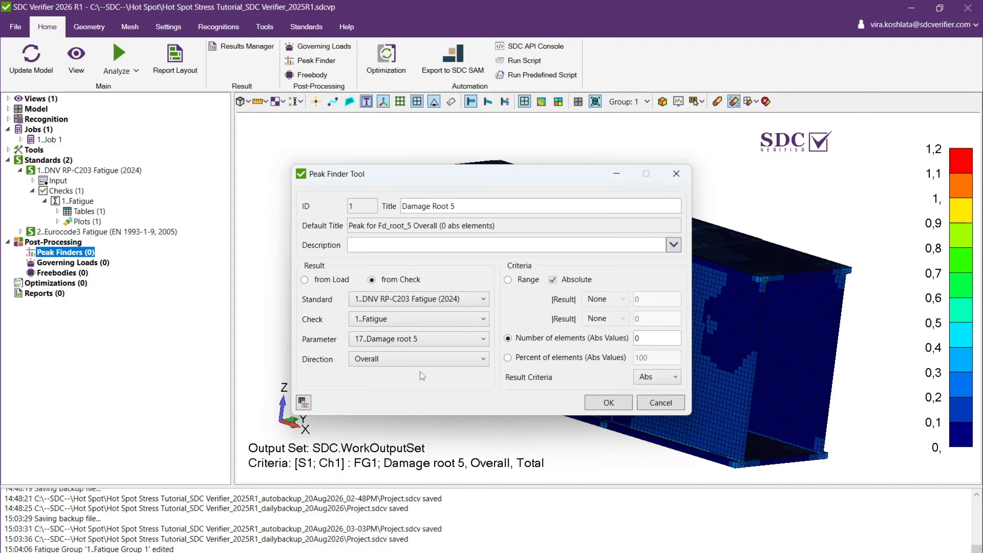
Step: Set the peak finder's criteria to a range with absolute result >= 1 and create it
{"action": "left_click", "coordinate": [508, 281]}
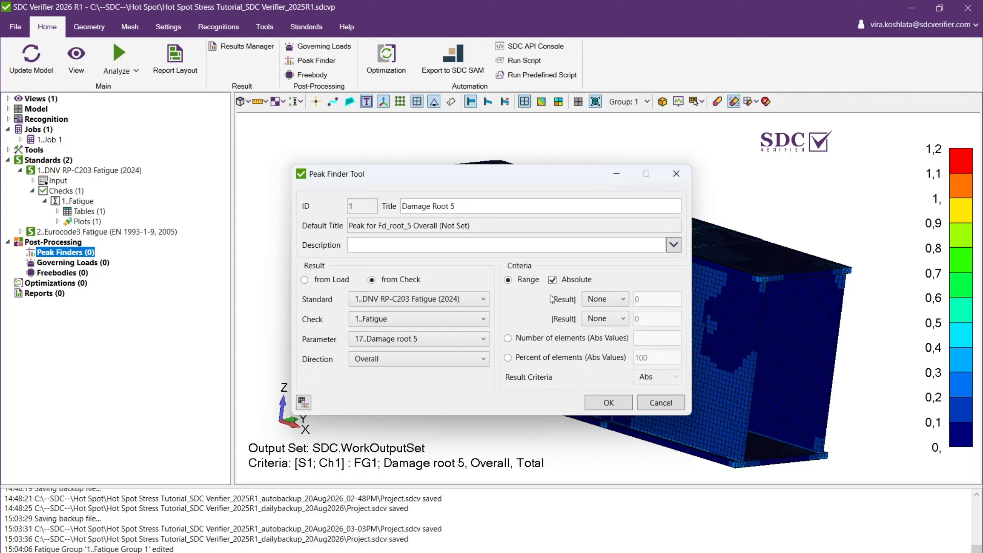
{"action": "left_click", "coordinate": [619, 302]}
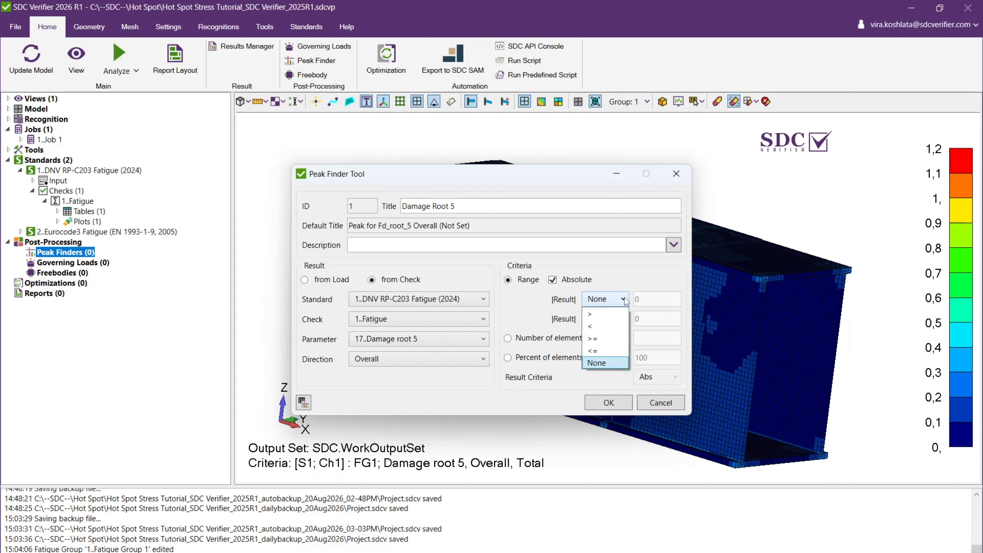
{"action": "left_click", "coordinate": [610, 336]}
{"action": "left_click", "coordinate": [640, 303]}
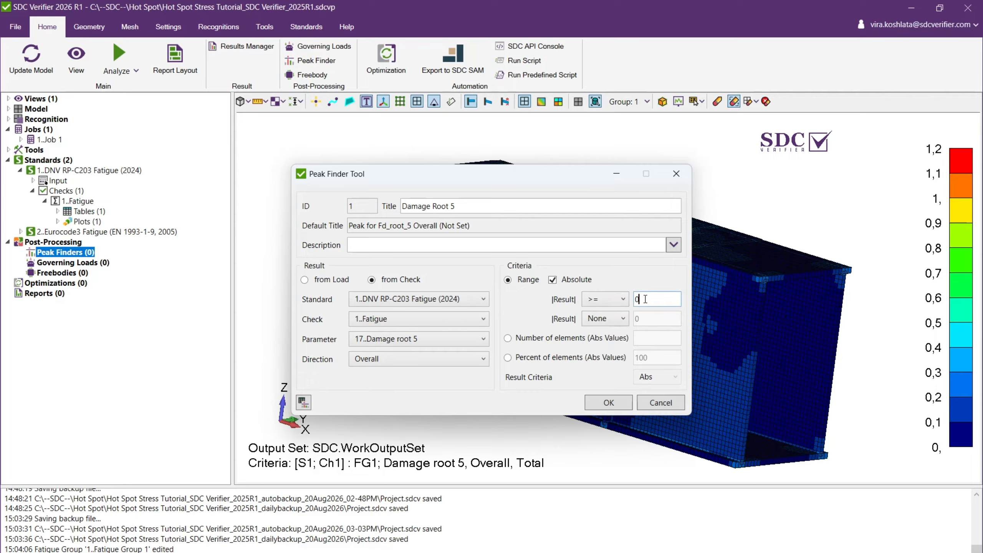
{"action": "key", "text": "BackSpace"}
{"action": "type", "text": "1"}
{"action": "left_click", "coordinate": [608, 403]}
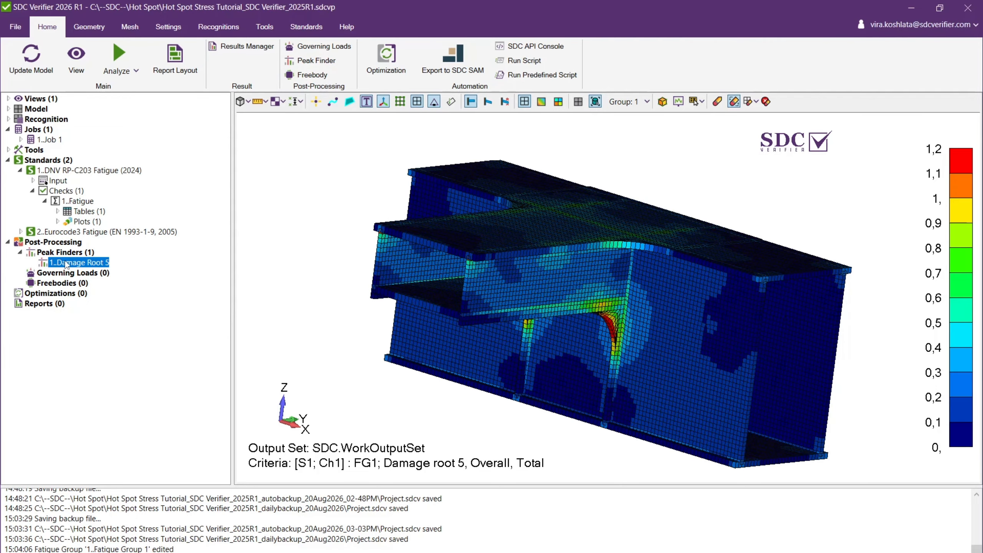
Step: Start a peak zone table for the Damage Root 5 peak finder with Fatigue Group 1 and turn off Show Only Welds
{"action": "right_click", "coordinate": [84, 262]}
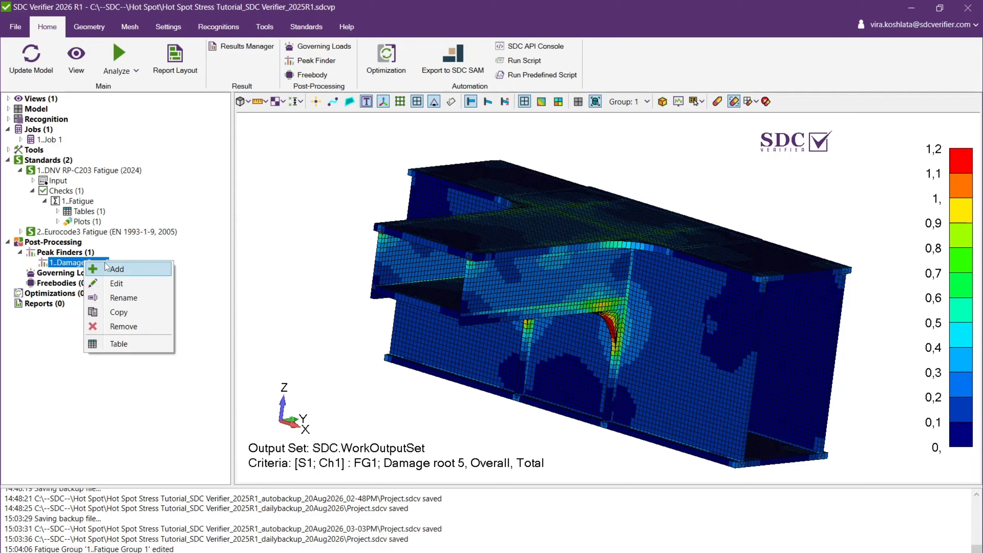
{"action": "left_click", "coordinate": [129, 345]}
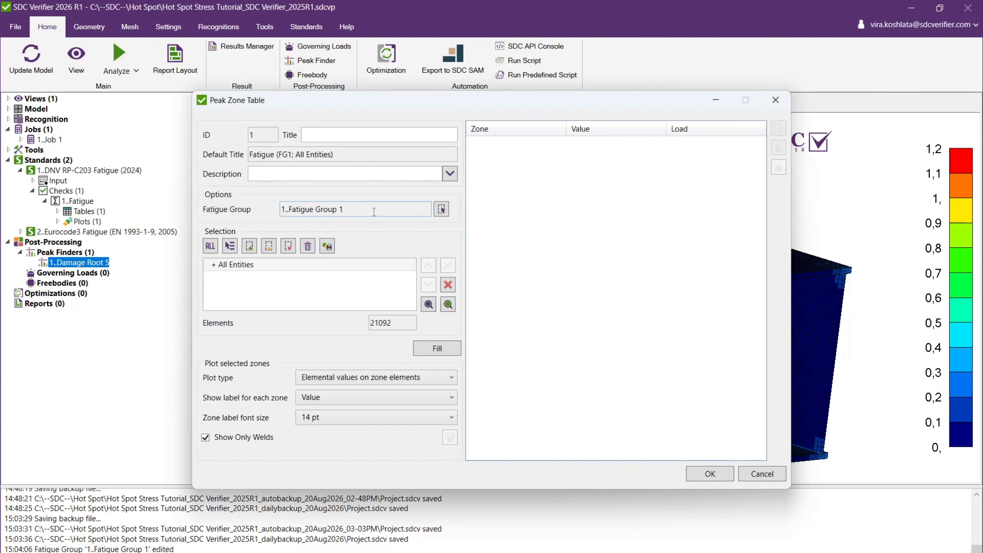
{"action": "left_click", "coordinate": [442, 210]}
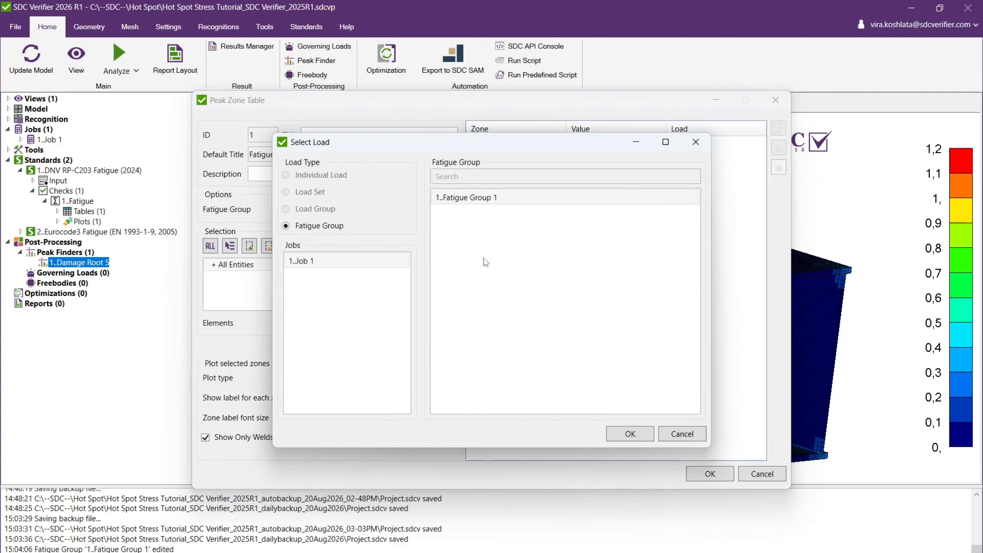
{"action": "left_click", "coordinate": [645, 436]}
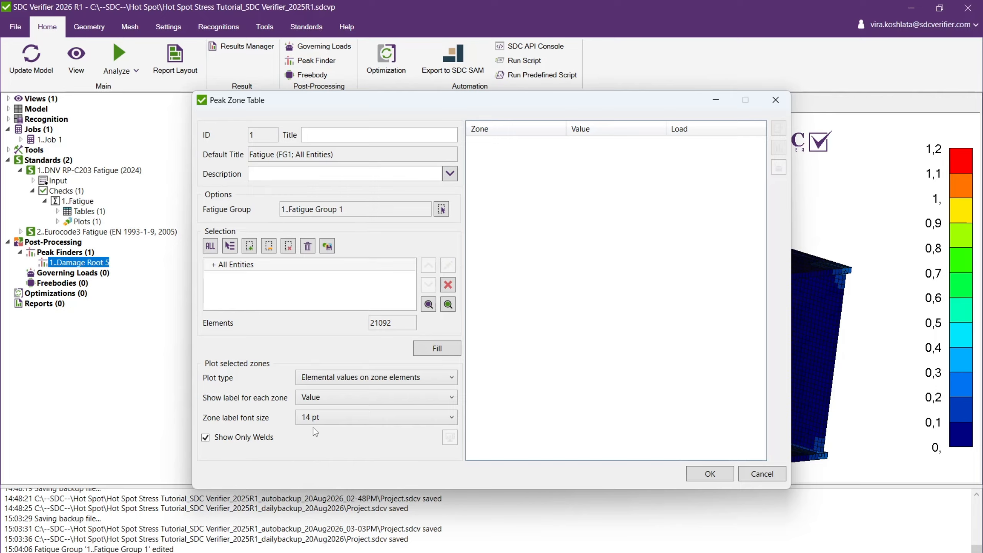
{"action": "left_click", "coordinate": [206, 438]}
{"action": "left_click", "coordinate": [206, 437]}
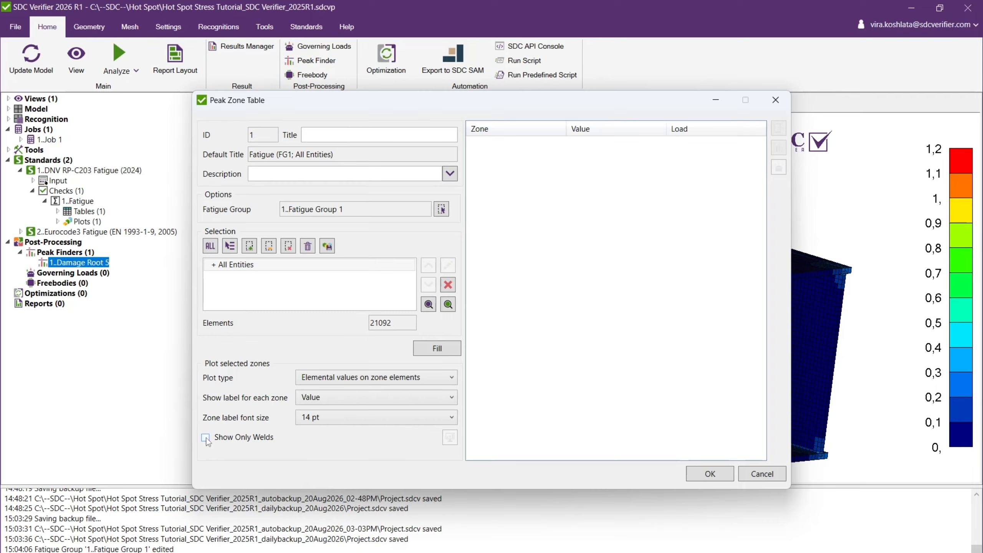